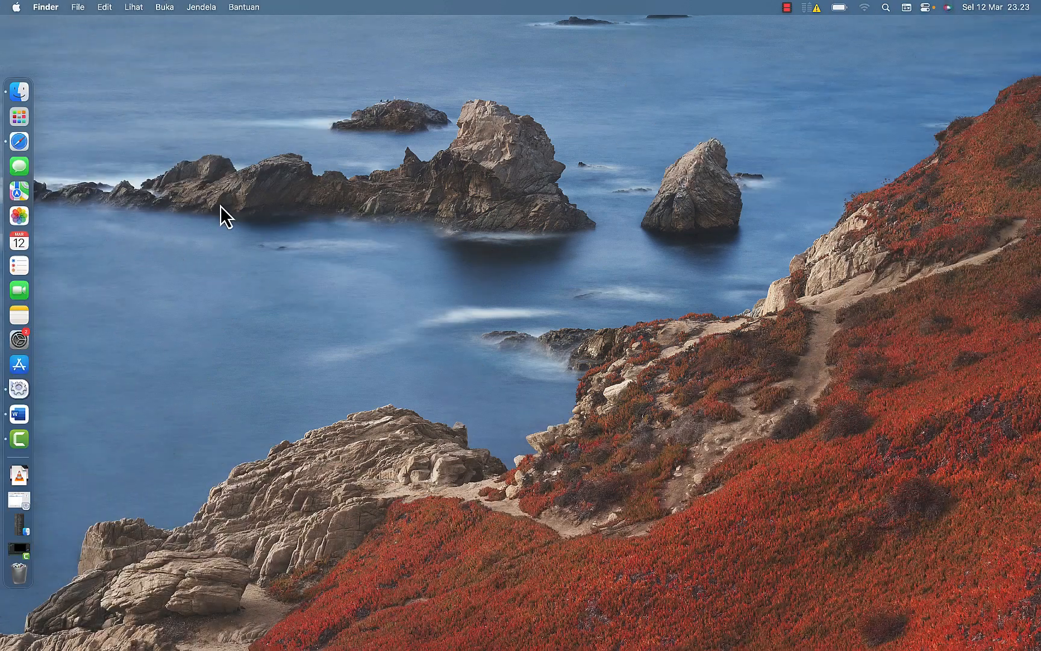
Step: Switch to Safari and examine the list of tables in the kasirku database in phpMyAdmin
left_click(19, 142)
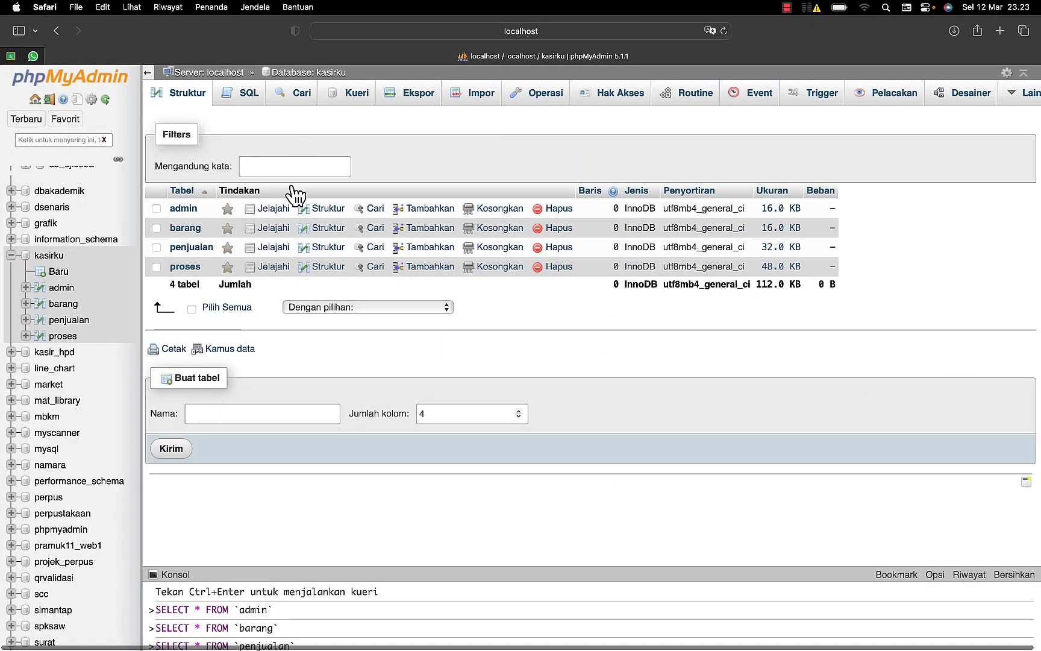
left_click(52, 256)
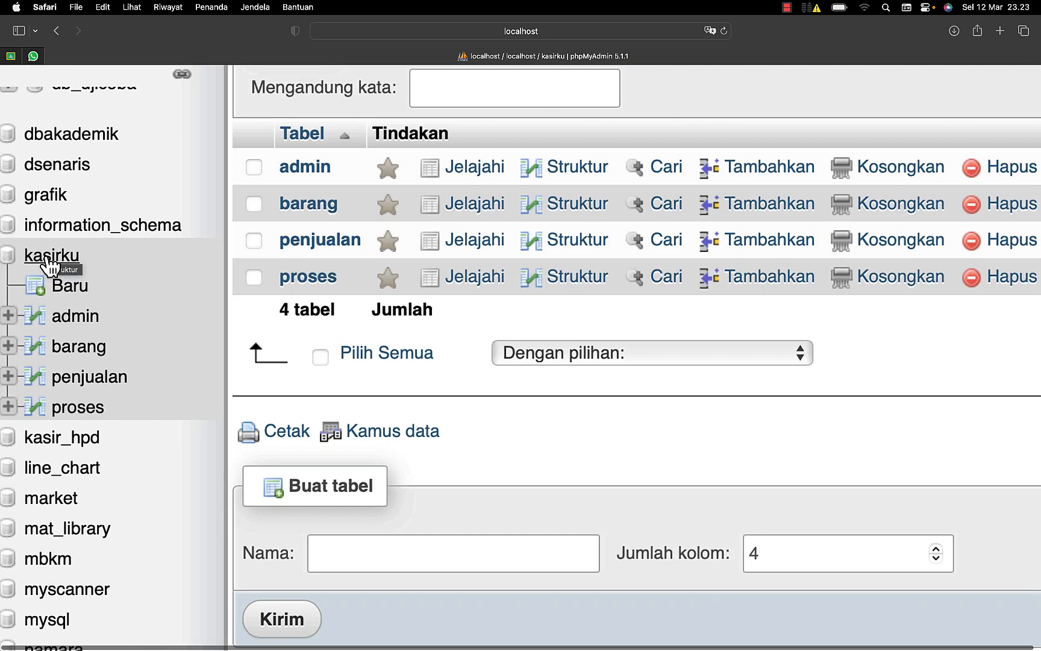
scroll(48, 265, "left", 3)
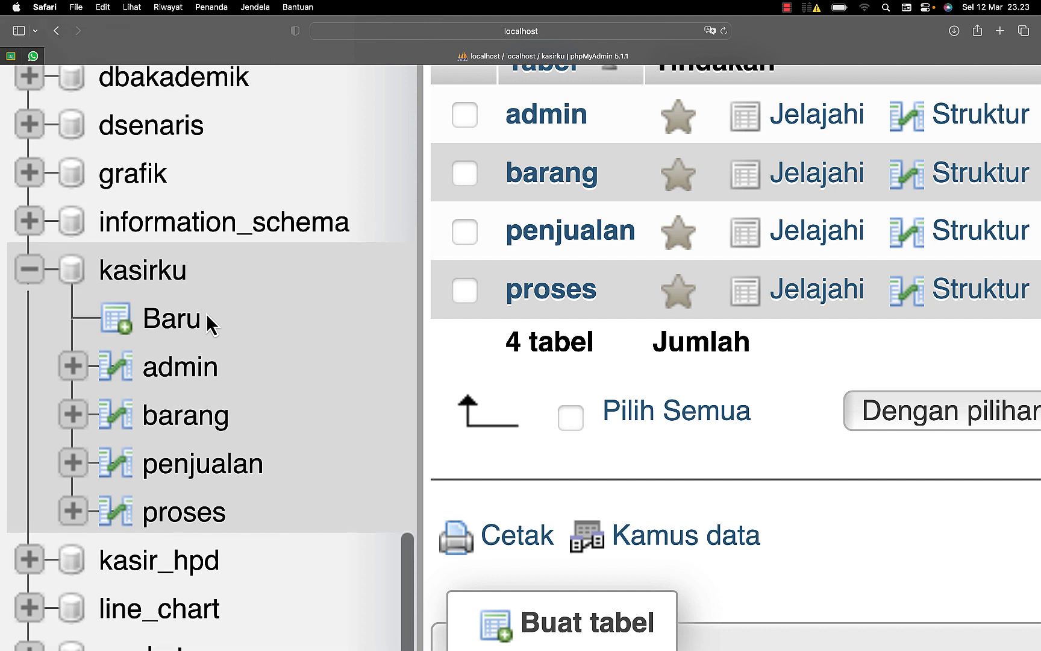
scroll(206, 315, "down", 2)
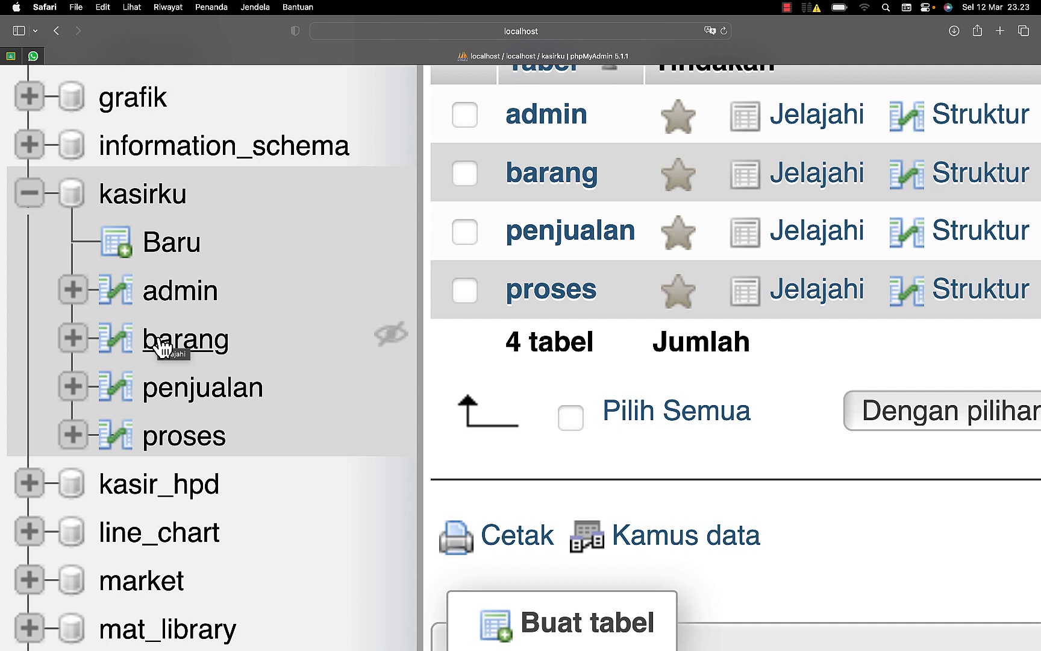
scroll(161, 346, "up", 3)
scroll(161, 347, "down", 2)
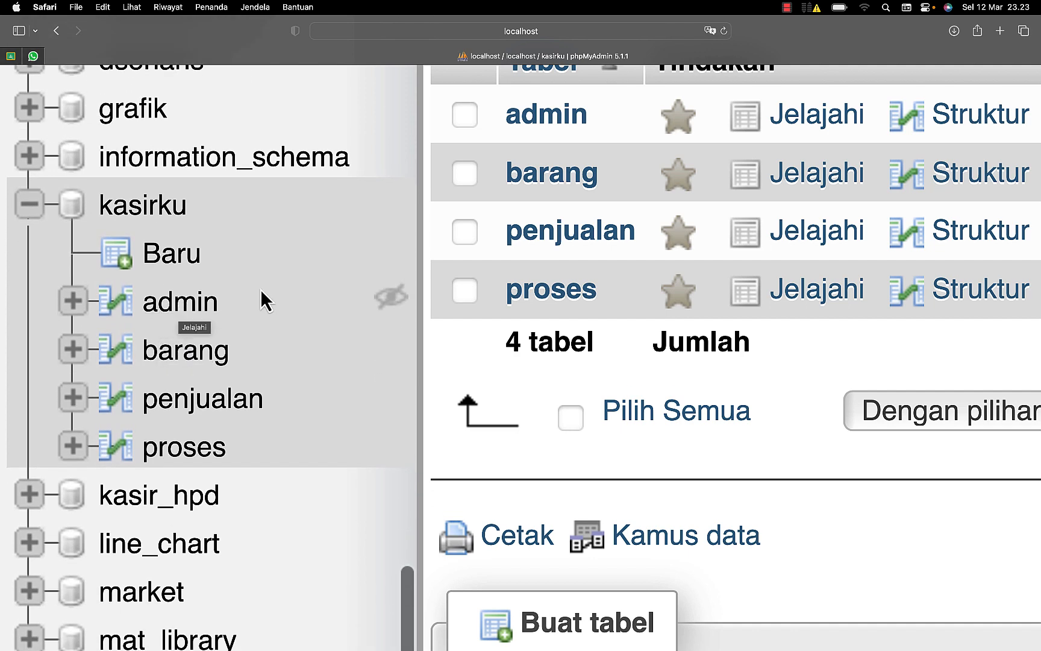
scroll(265, 293, "up", 3)
scroll(263, 289, "down", 3)
scroll(497, 209, "up", 2)
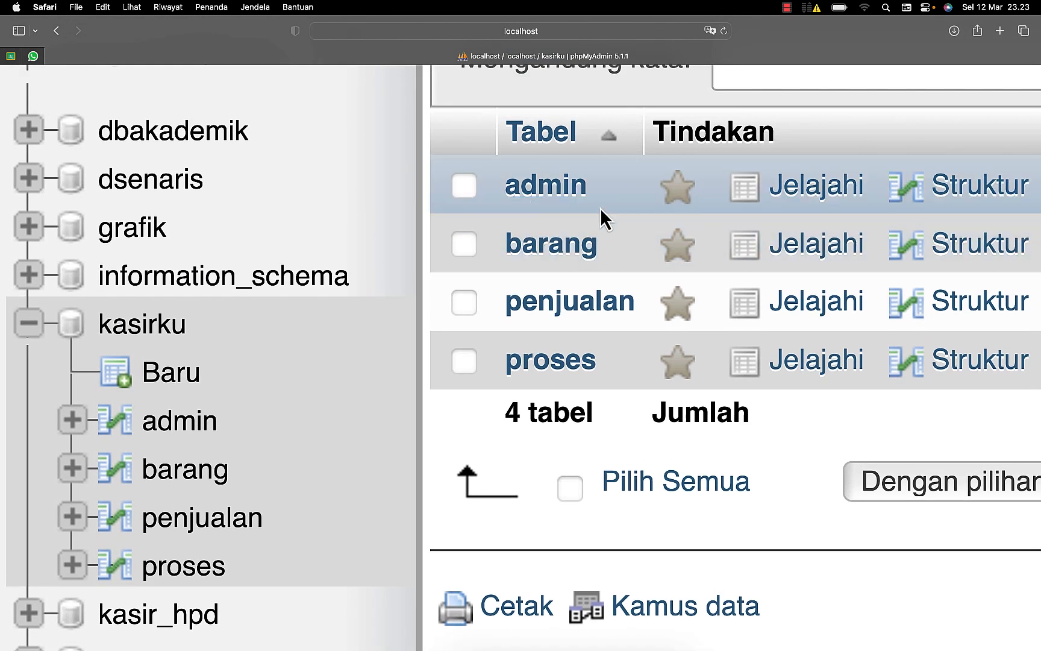
Step: Examine the admin table's column structure, its stored rows and its form for inserting records
left_click(985, 196)
scroll(680, 275, "down", 5)
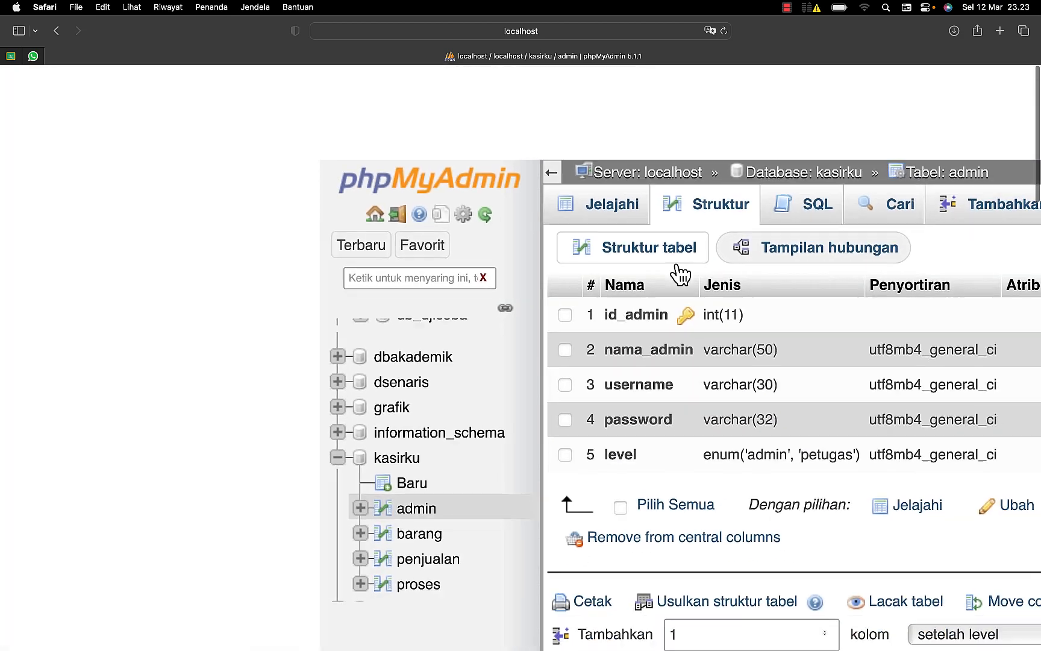
scroll(680, 274, "right", 2)
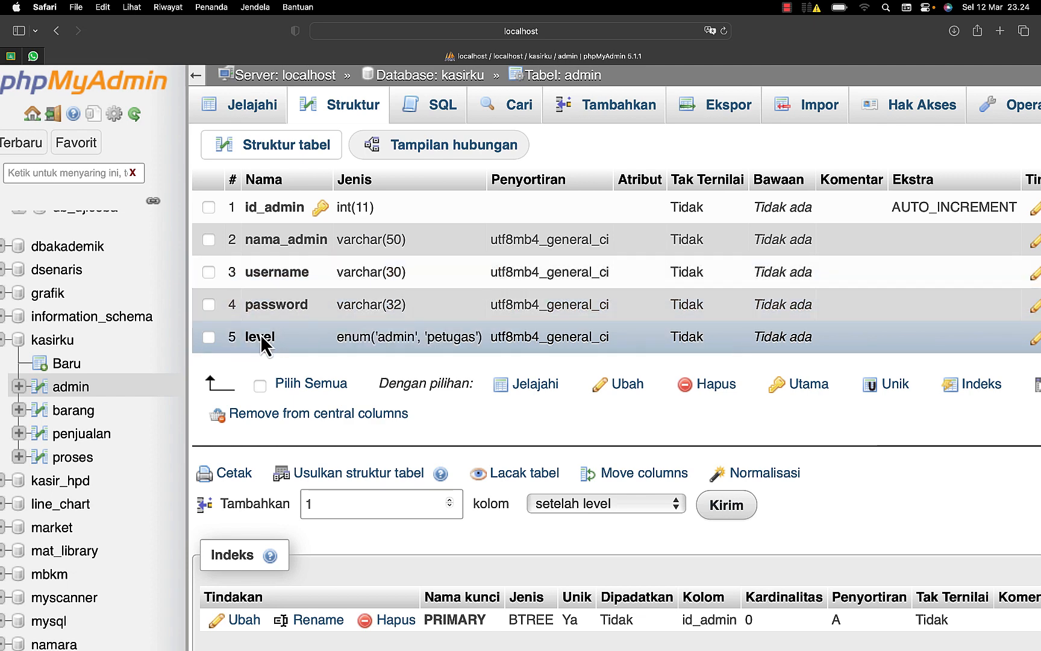
left_click(257, 103)
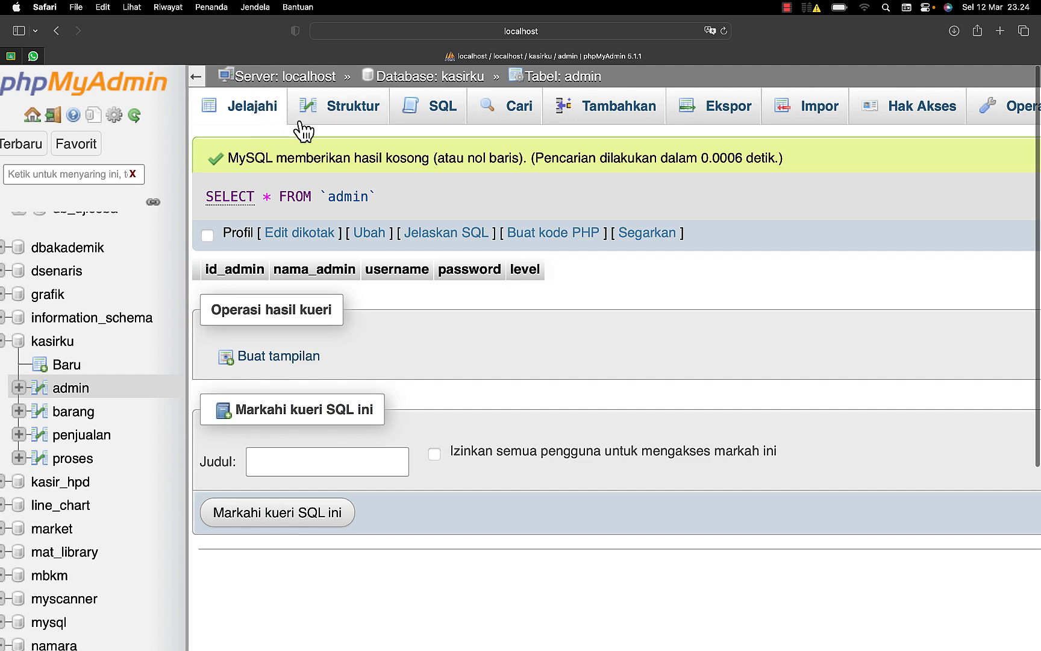
left_click(604, 115)
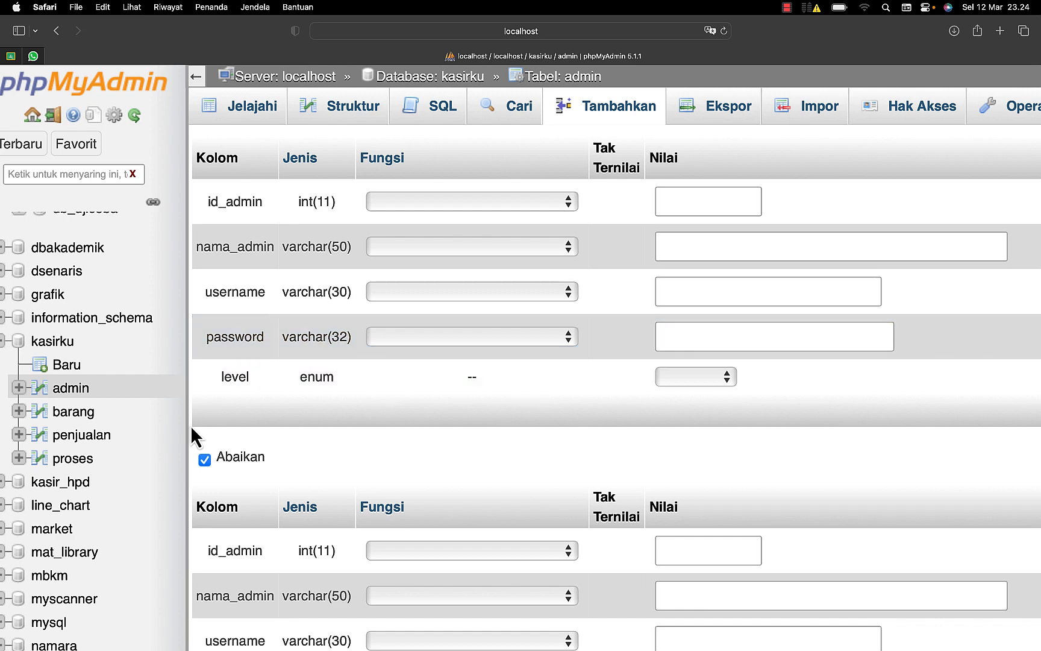
left_click(70, 388)
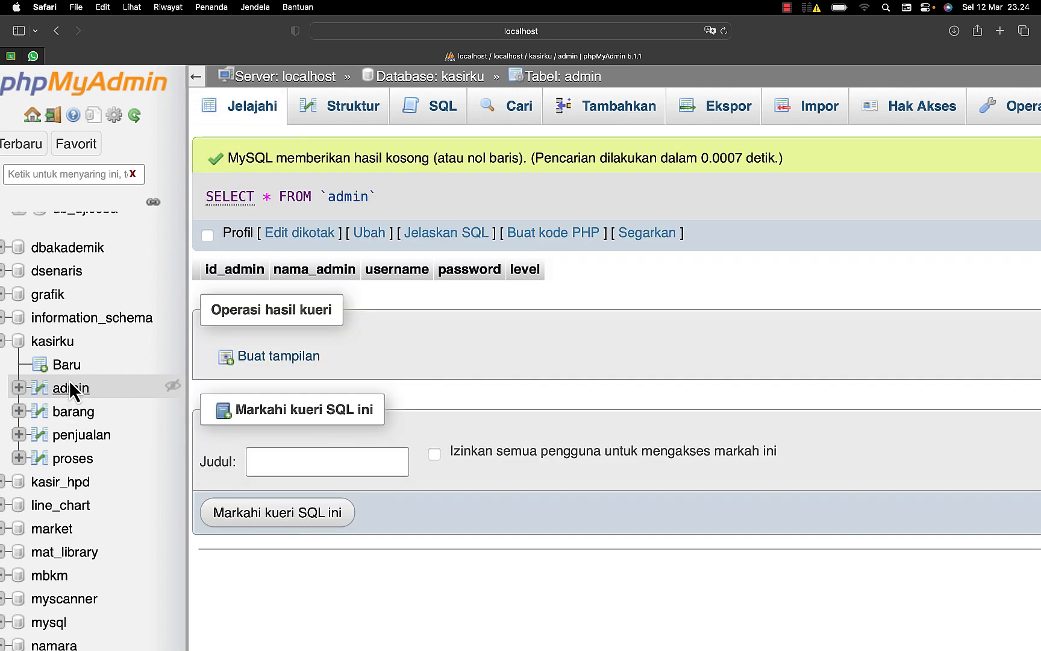
Step: Review the column structures of the barang and penjualan tables in the kasirku database
left_click(71, 412)
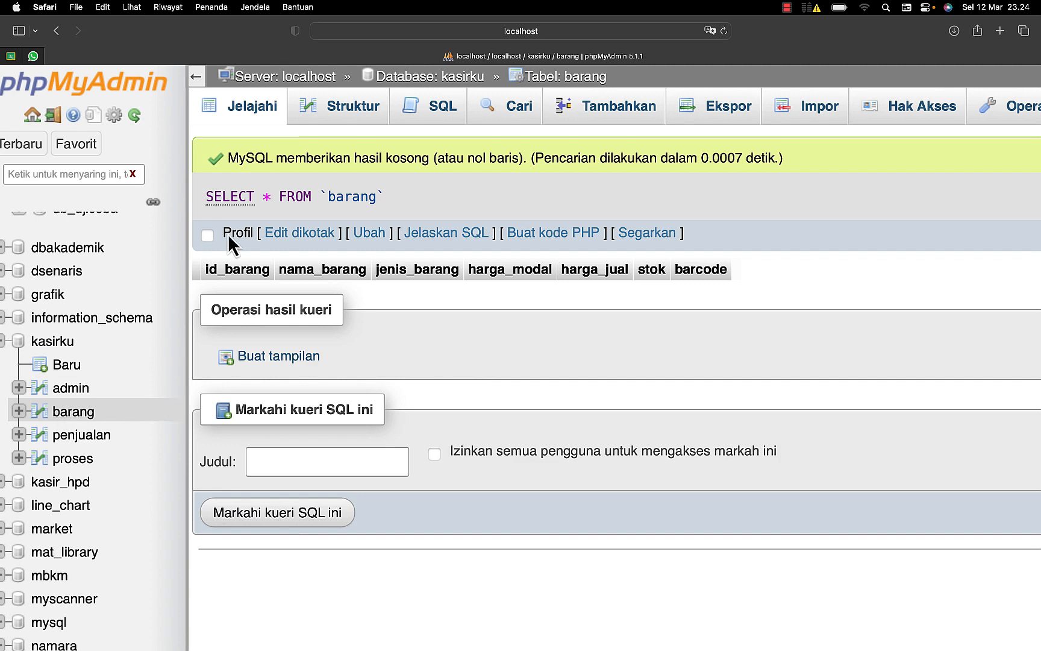
left_click(349, 116)
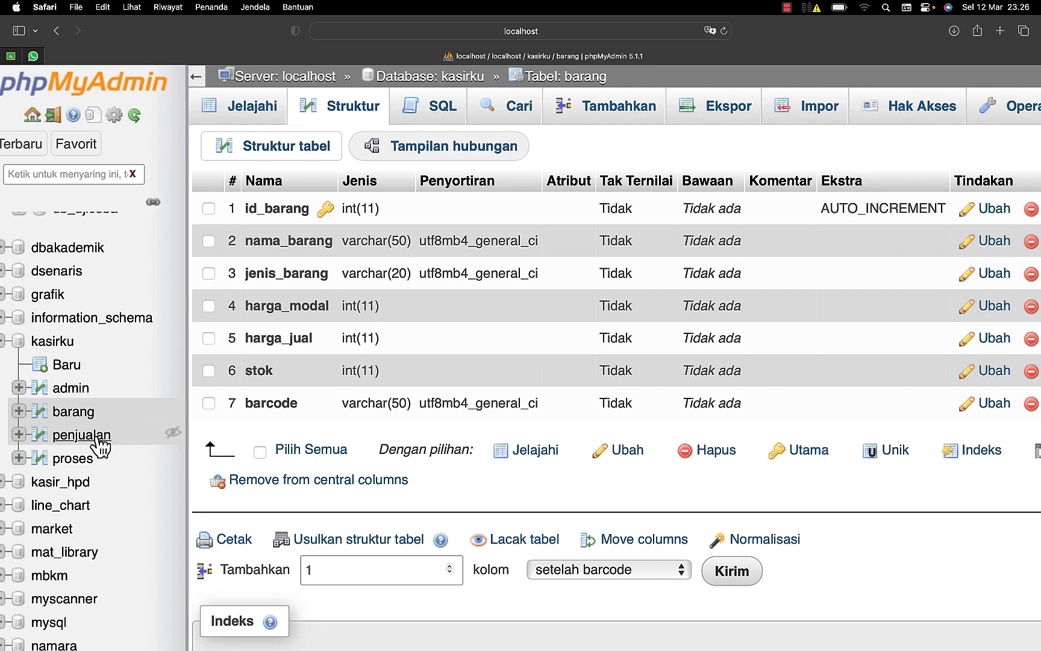
left_click(81, 434)
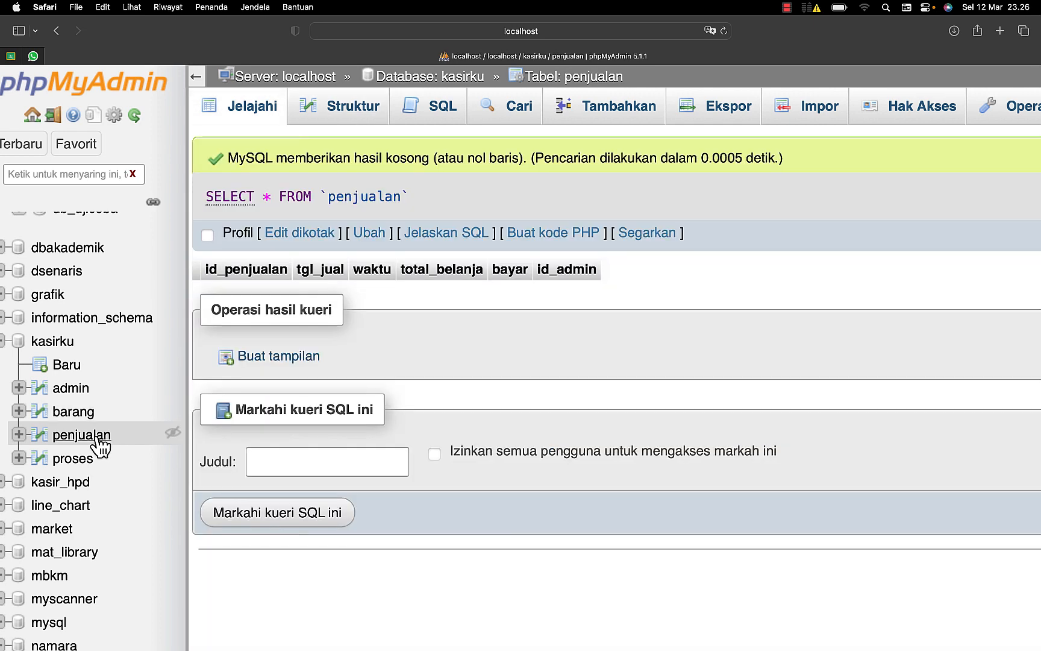
left_click(341, 115)
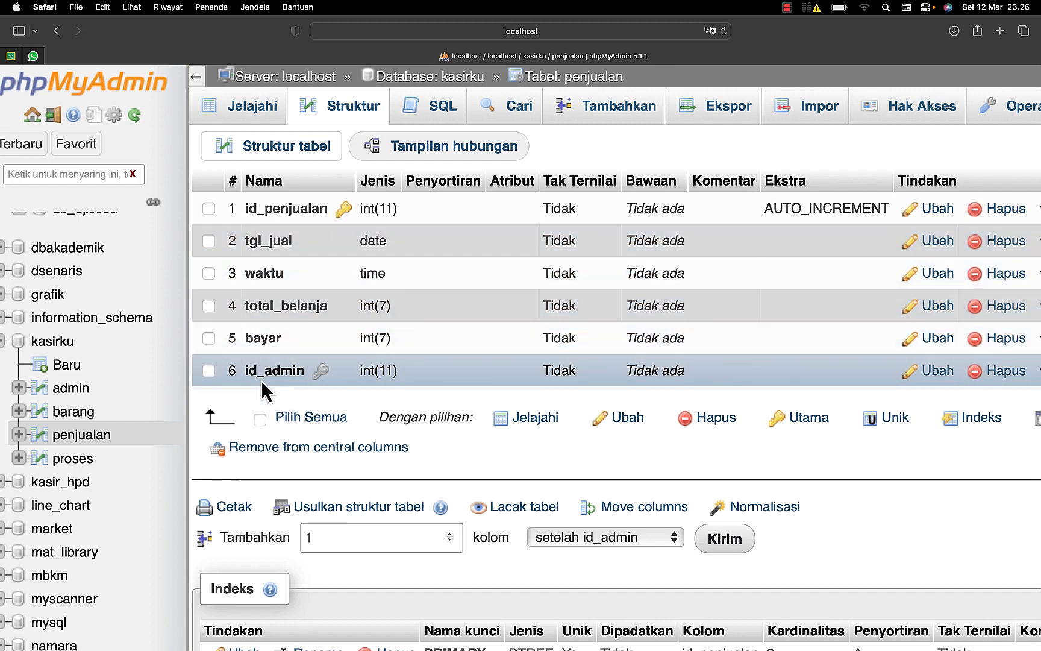
Step: Compare the column structure of the proses table with that of the penjualan table
left_click(51, 461)
left_click(335, 107)
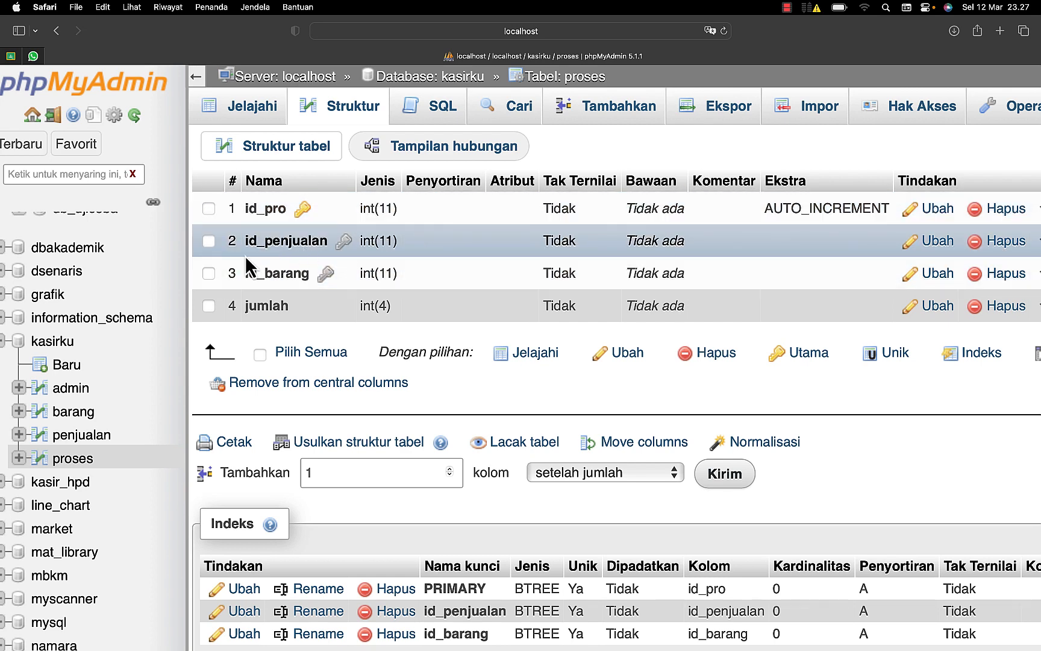
left_click(99, 436)
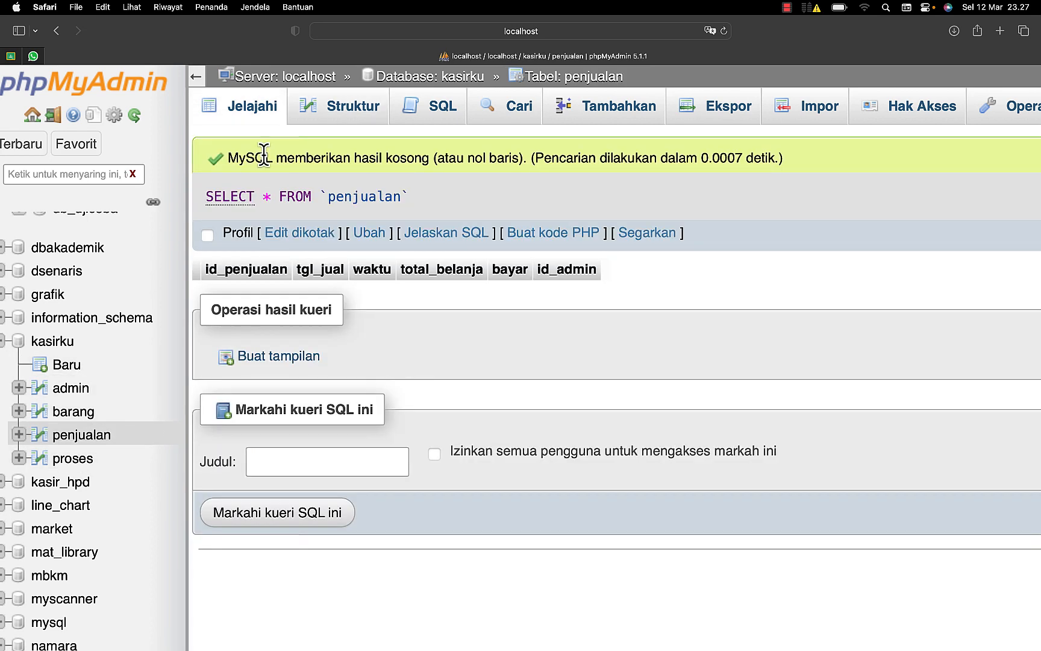
left_click(334, 109)
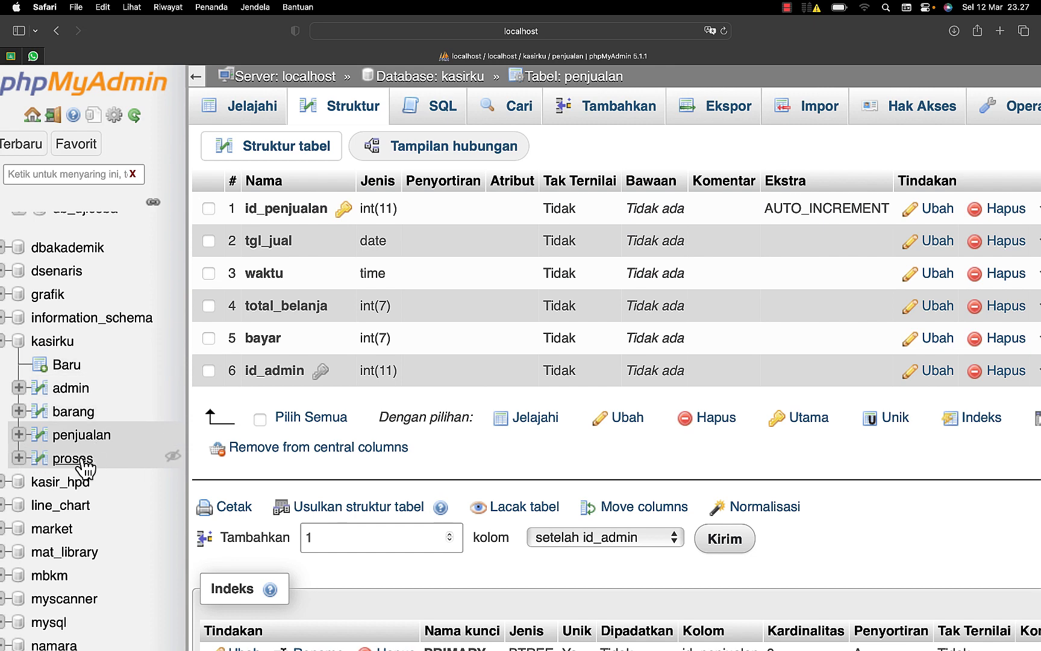
left_click(82, 461)
left_click(326, 117)
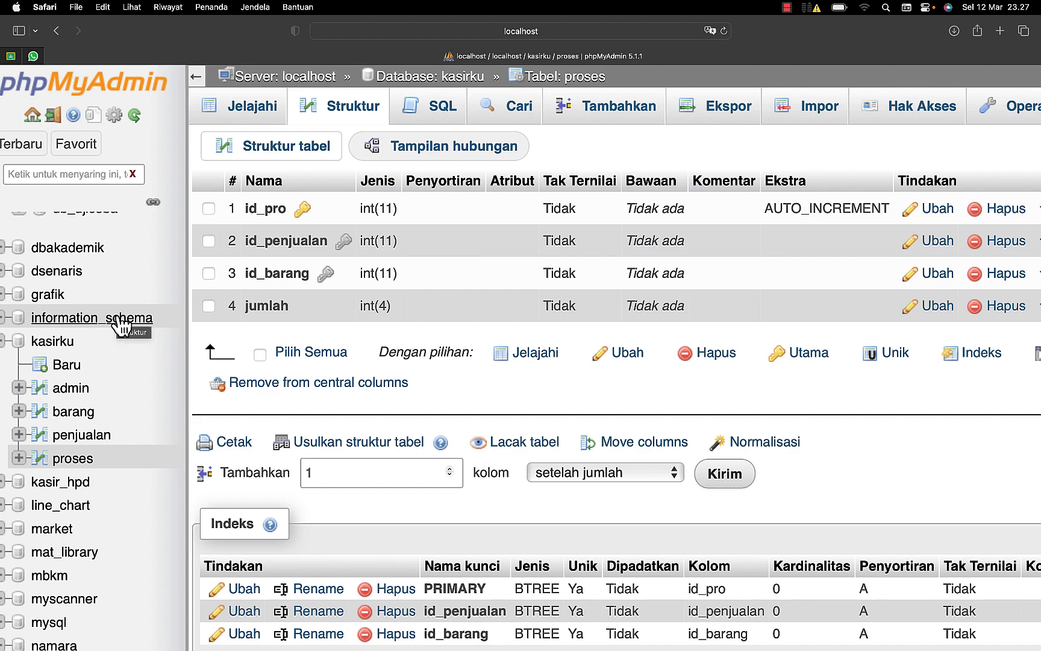
Step: Switch to Microsoft Word and examine the relation diagram linking the penjualan, admin, proses and barang tables
key("ctrl+Up")
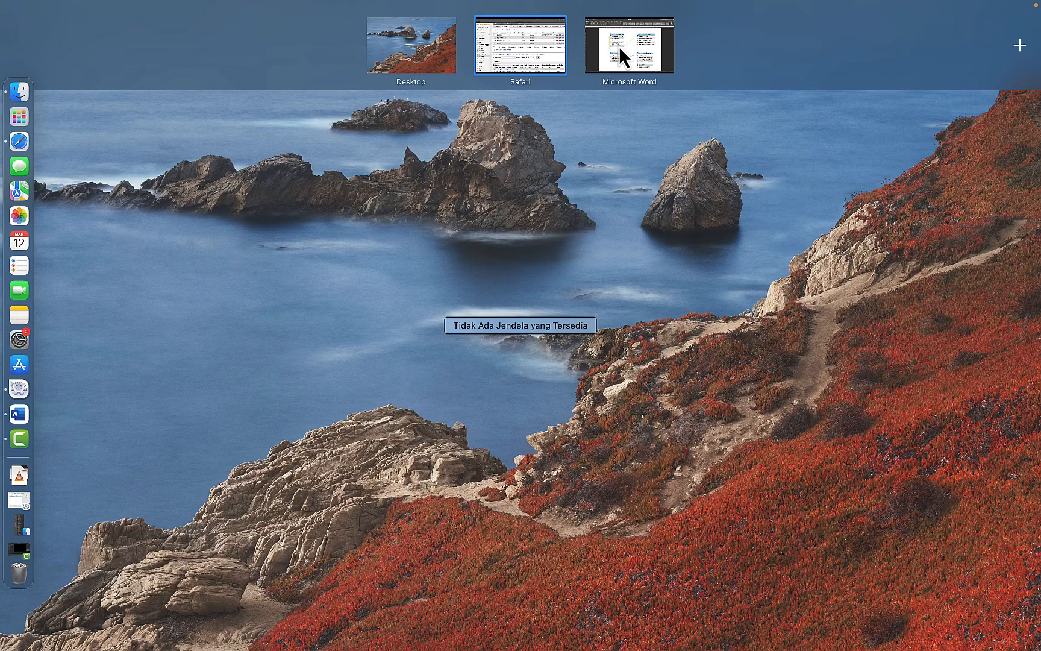
left_click(620, 45)
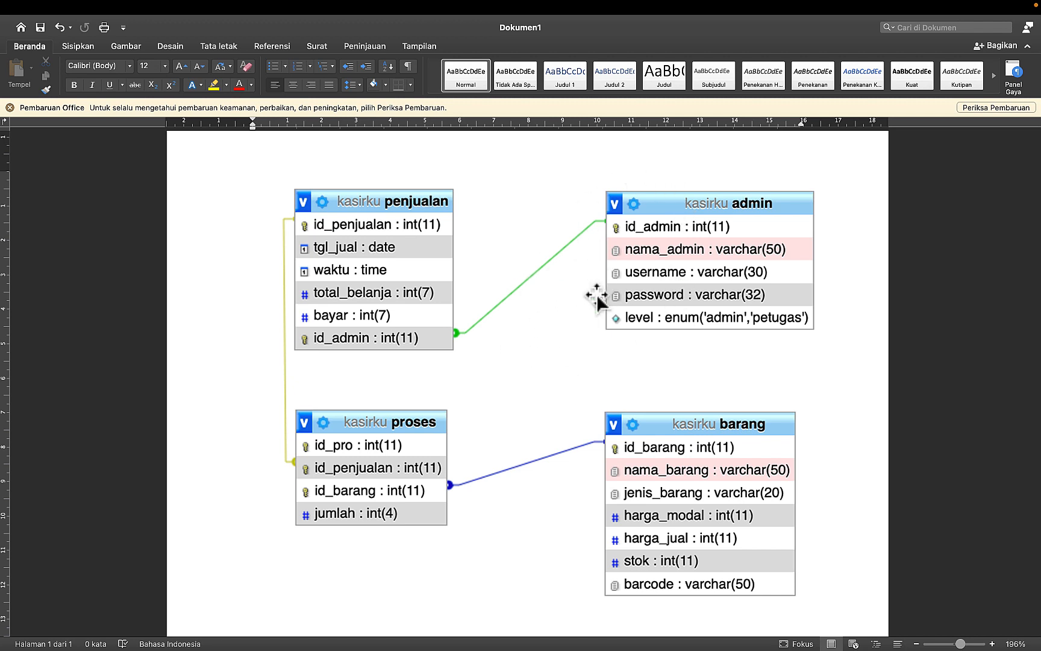
scroll(597, 294, "down", 2)
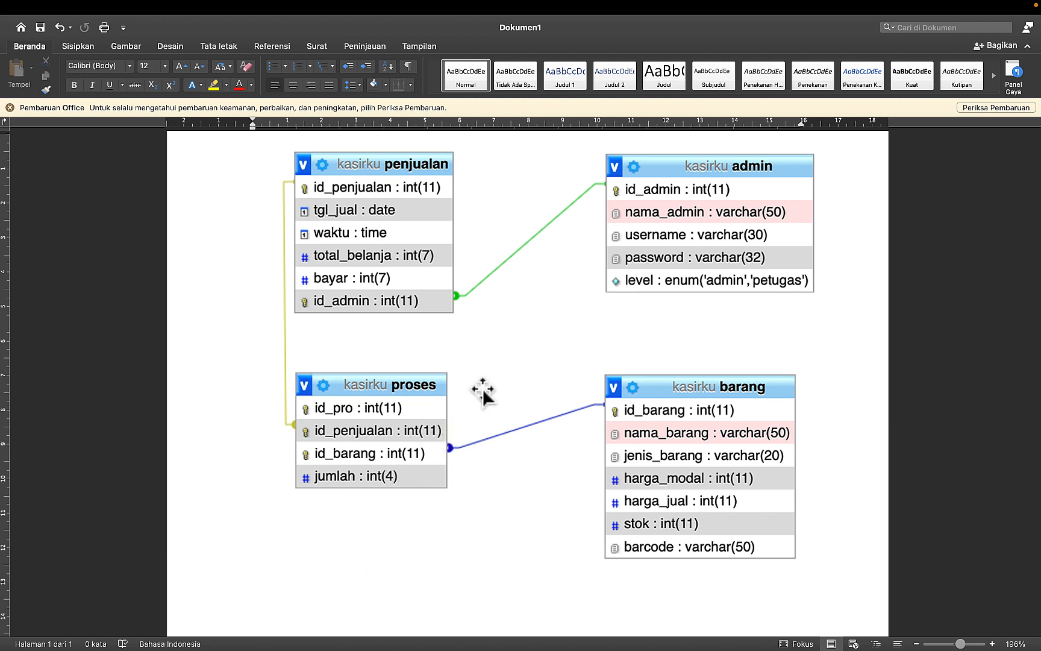
scroll(490, 397, "down", 1)
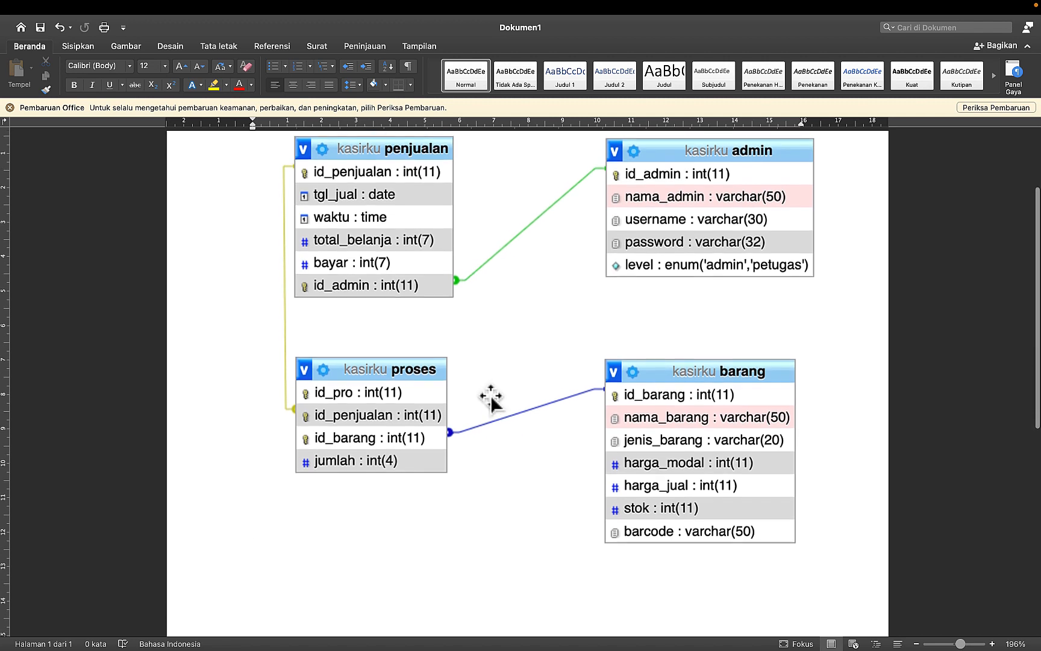
scroll(490, 398, "up", 2)
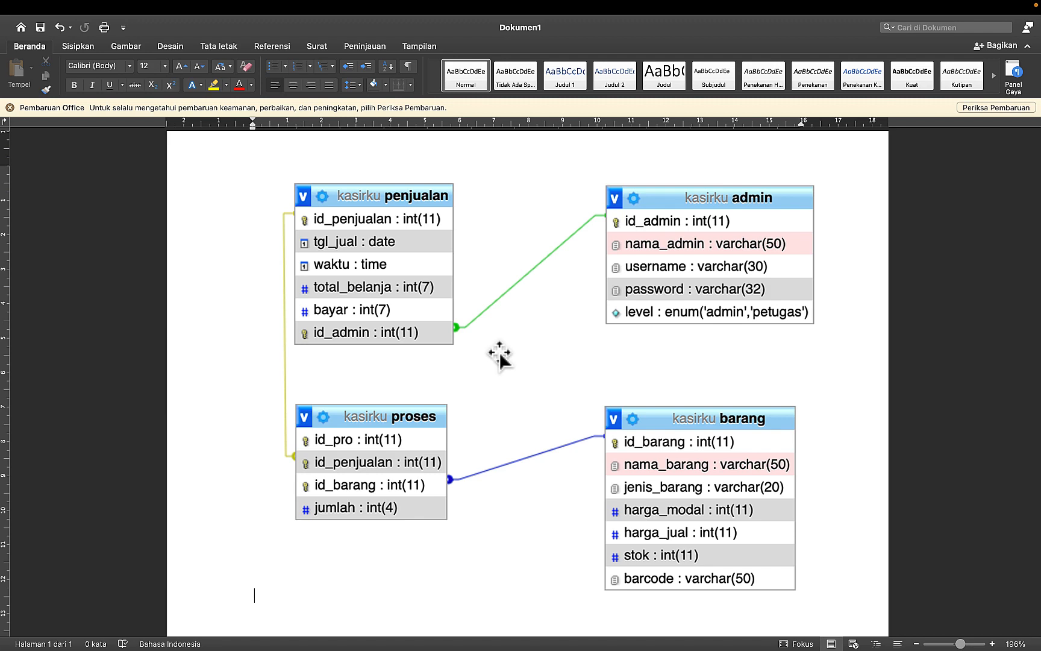
Step: Launch the XAMPP application manager from the XAMPP (Lainnya) application folder
key("F4")
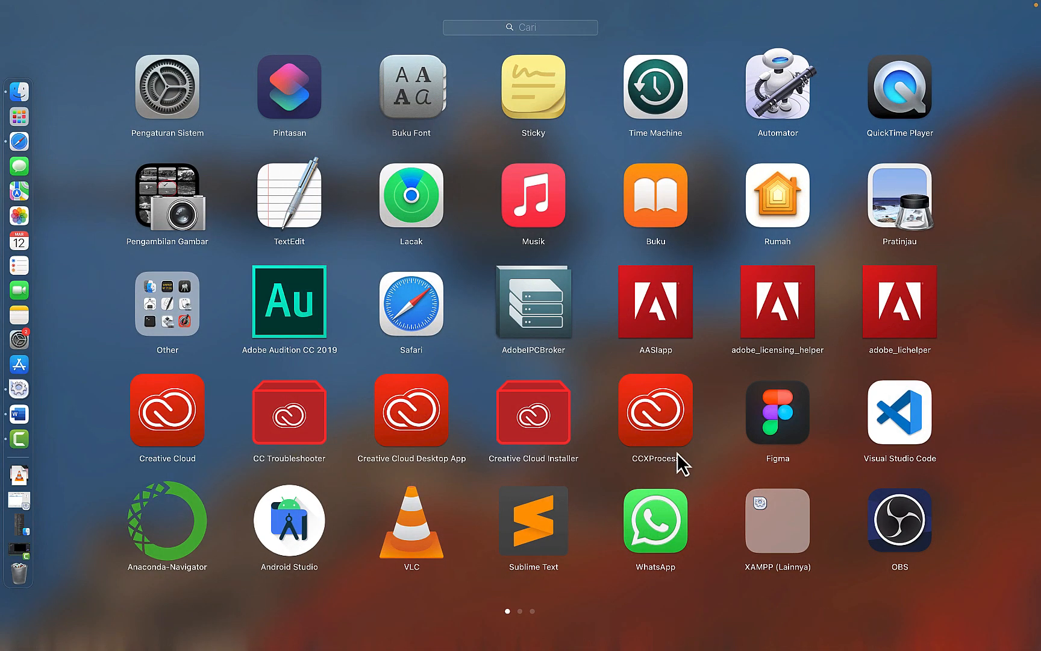
left_click(764, 517)
left_click(158, 337)
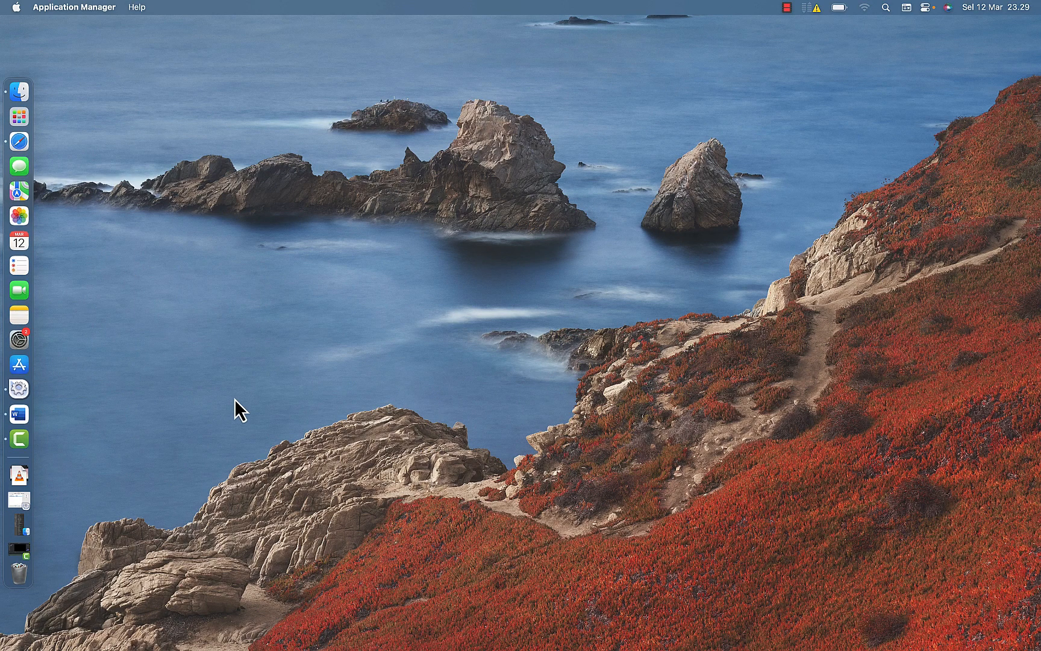
Step: Switch back to Safari and open the table overview of the kasirku database
key("ctrl+Up")
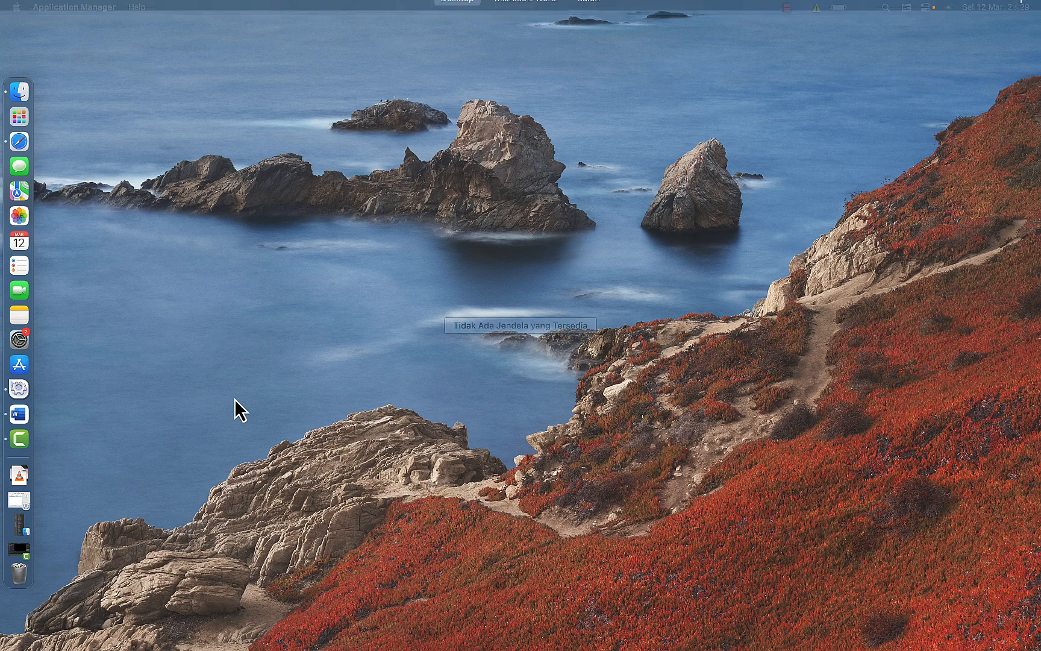
left_click(298, 298)
key("ctrl+Up")
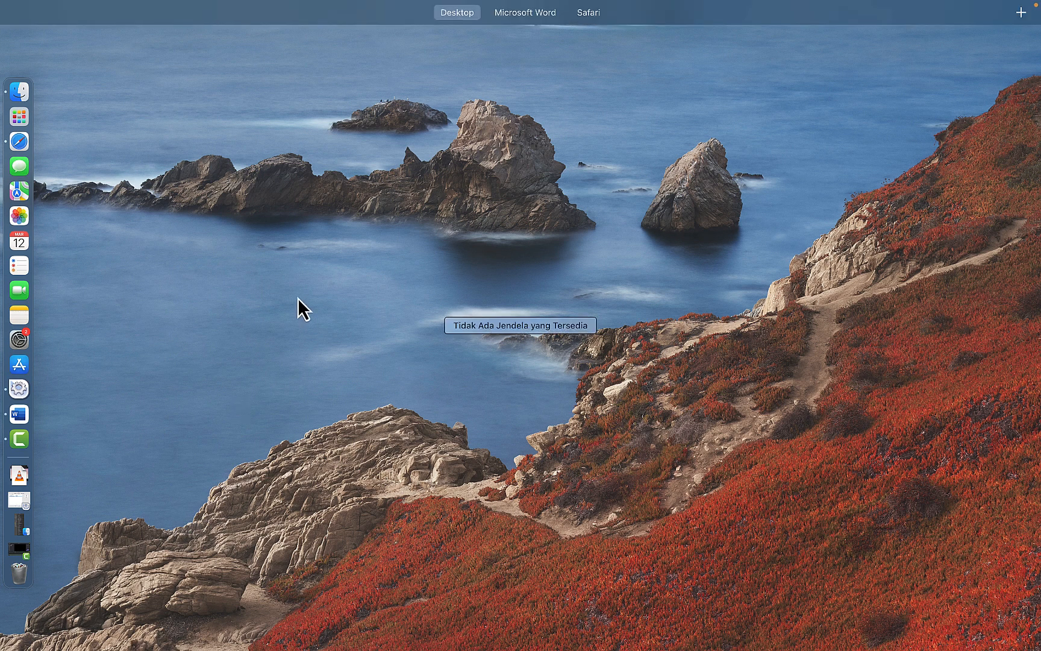
mouse_move(534, 9)
left_click(632, 52)
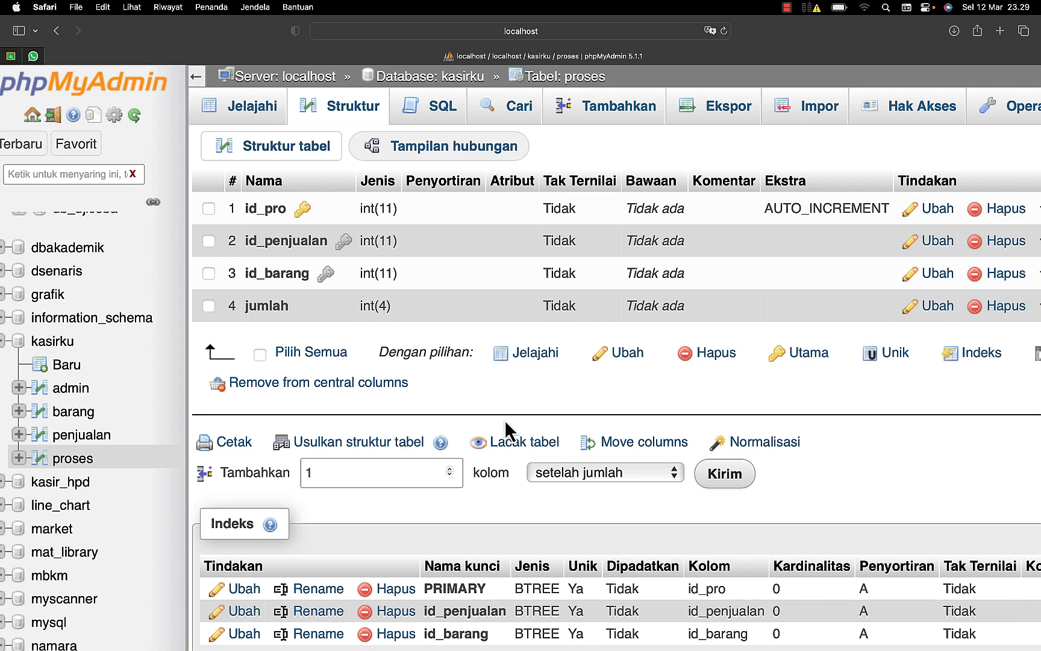
left_click(63, 344)
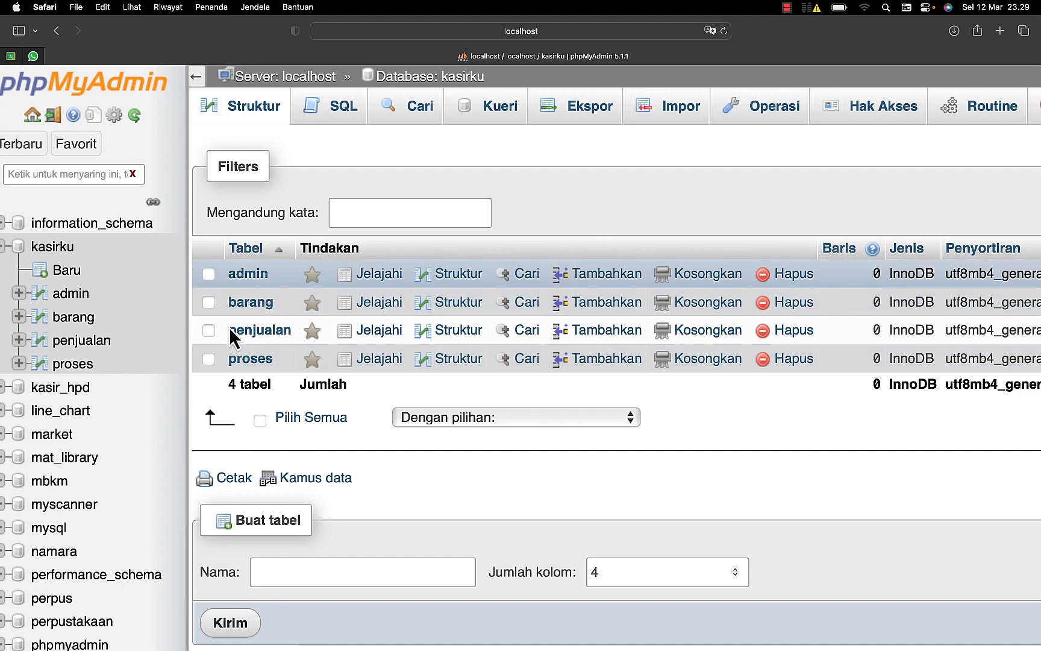